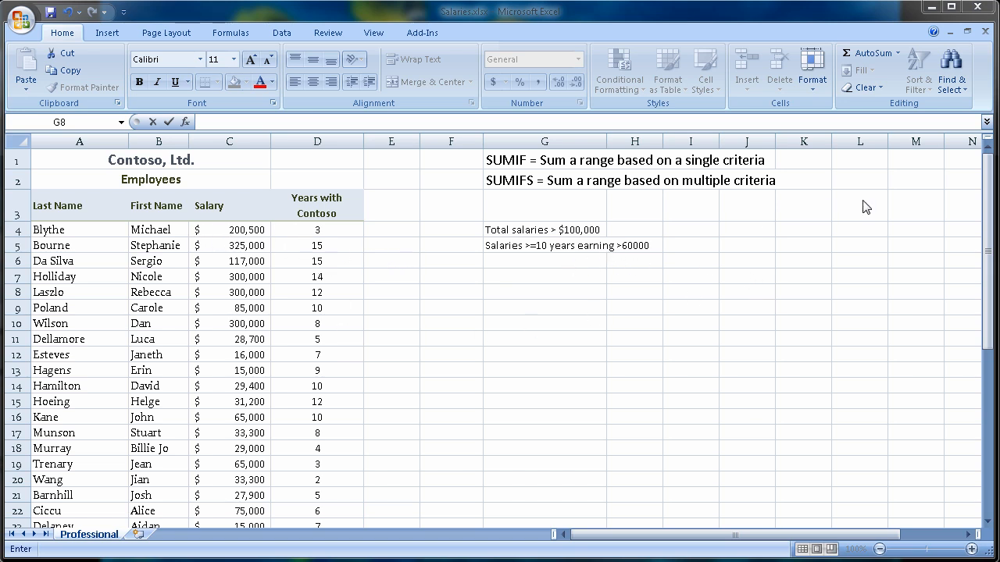
# - Select cell F4 and insert the SUMIF function by searching the function list for sum
pyautogui.click(992, 230)
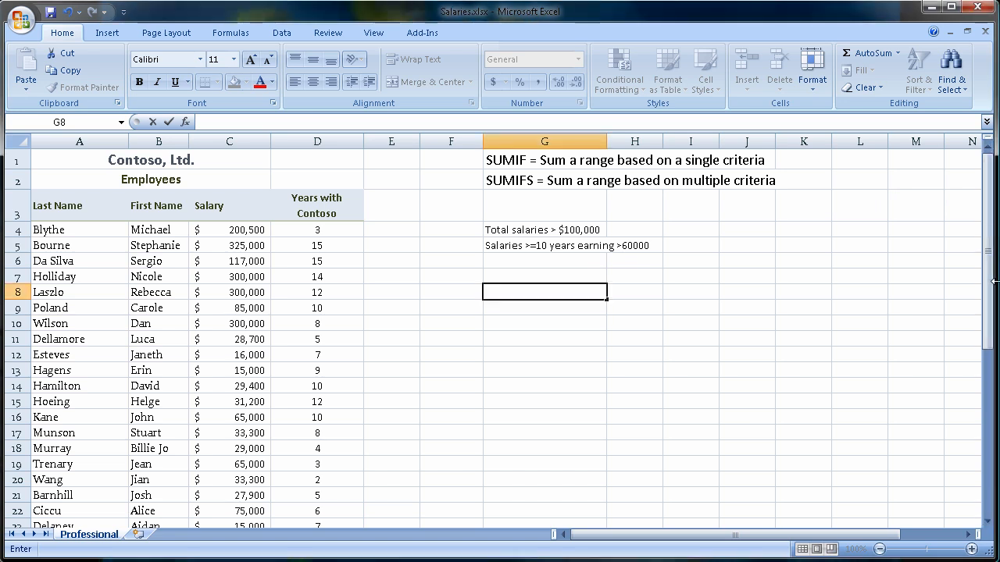
pyautogui.moveTo(988, 283)
pyautogui.mouseDown()
pyautogui.moveTo(989, 391)
pyautogui.moveTo(988, 282)
pyautogui.mouseUp()
pyautogui.click(460, 227)
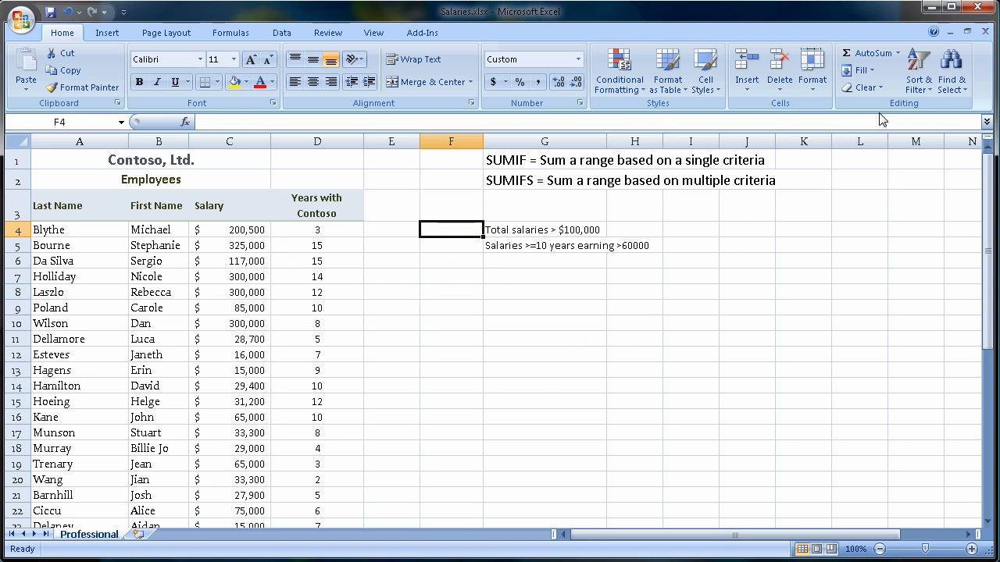
pyautogui.click(898, 53)
pyautogui.click(872, 164)
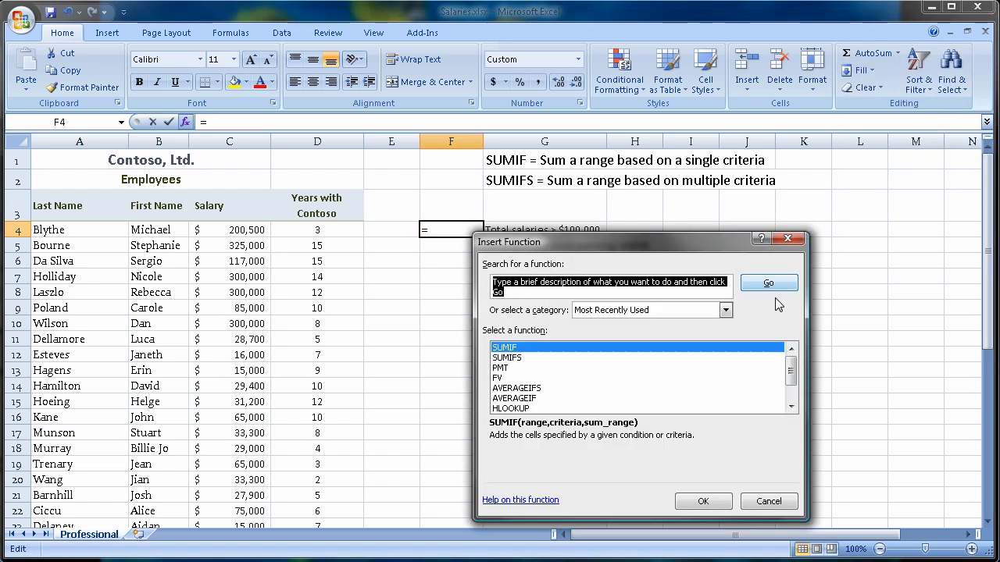
pyautogui.write('sumif')
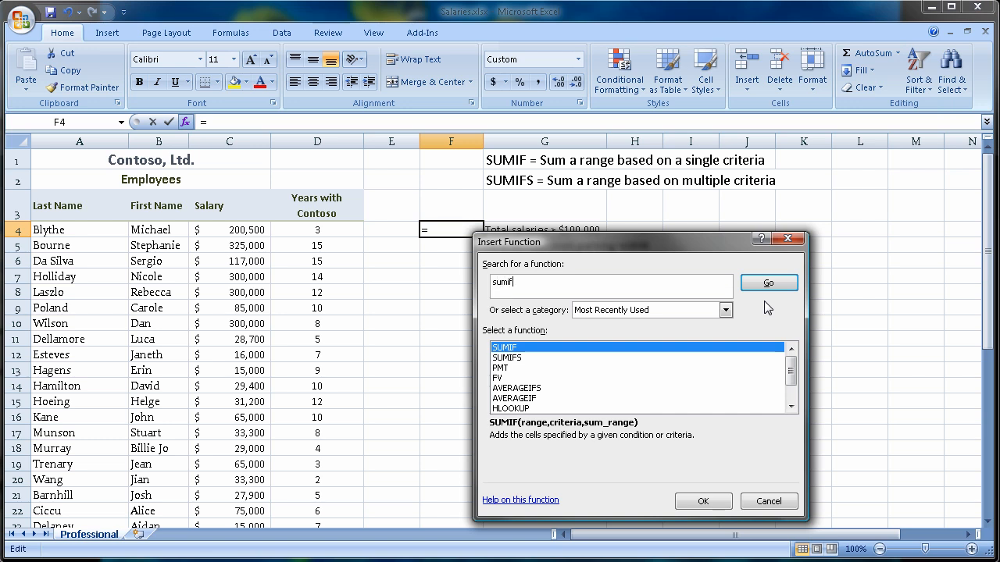
pyautogui.press('Return')
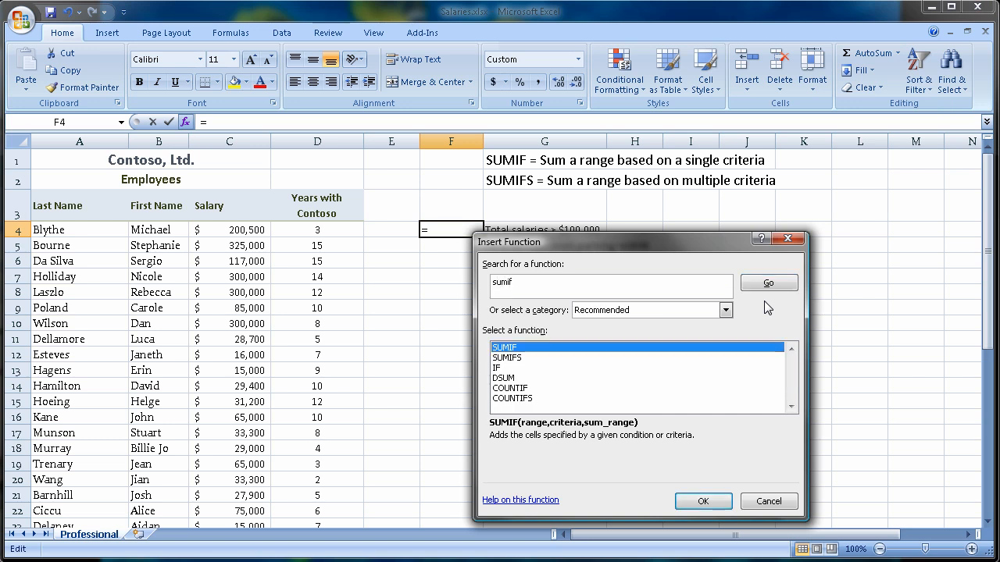
pyautogui.click(703, 501)
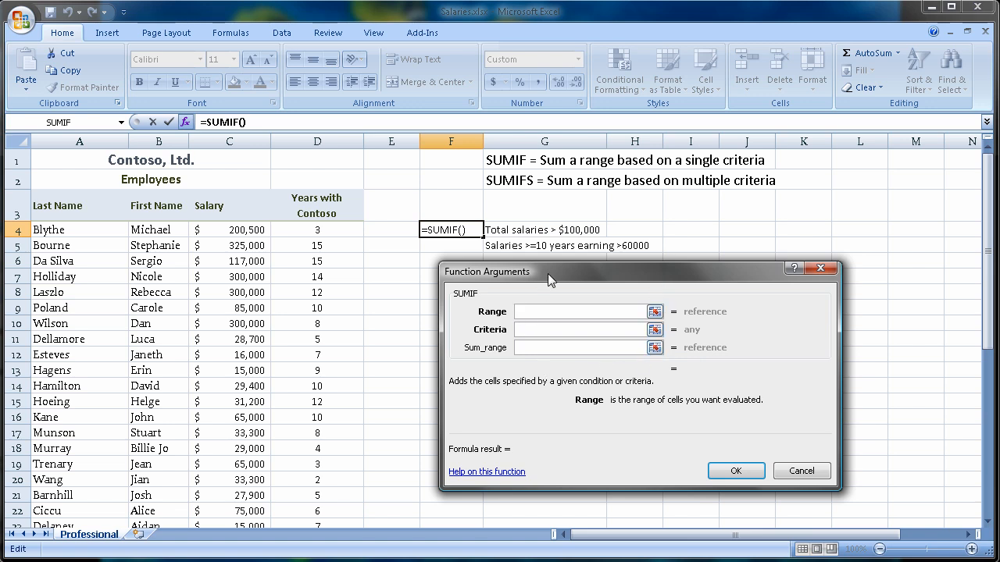
pyautogui.moveTo(547, 273); pyautogui.dragTo(532, 271)
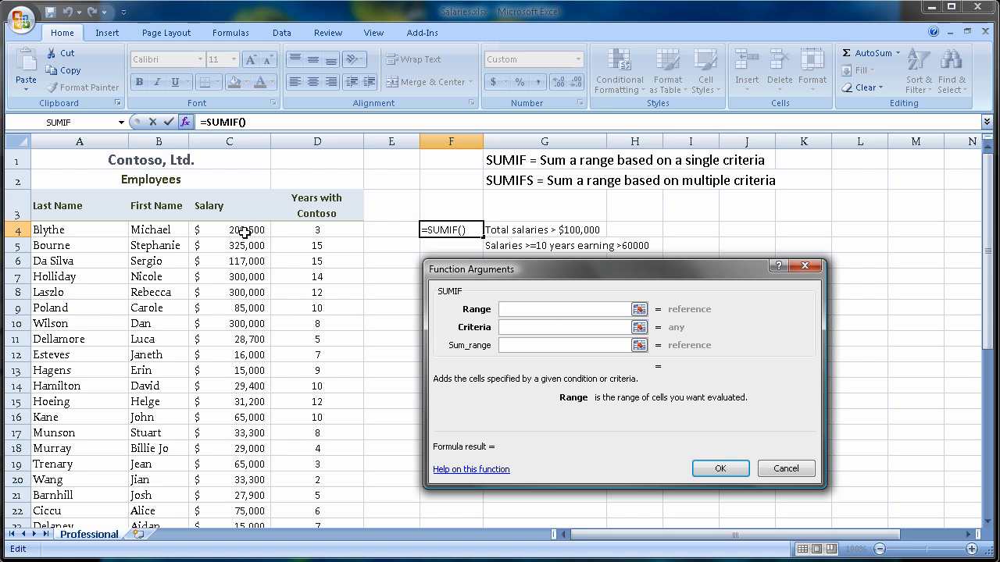
# - Set the SUMIF range to the salaries C4:C33 and the criteria to >100000
pyautogui.moveTo(243, 232); pyautogui.dragTo(251, 504)
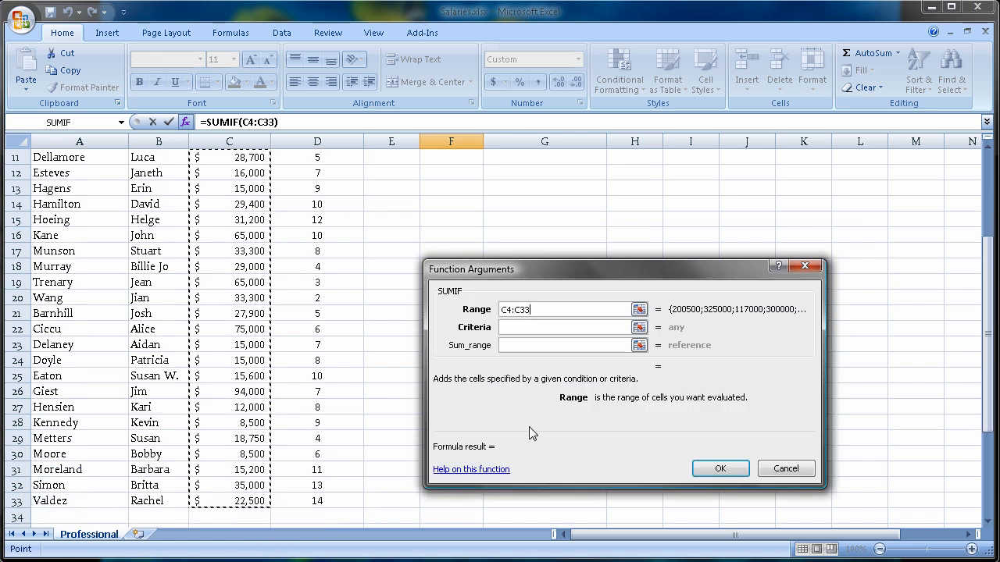
pyautogui.click(509, 328)
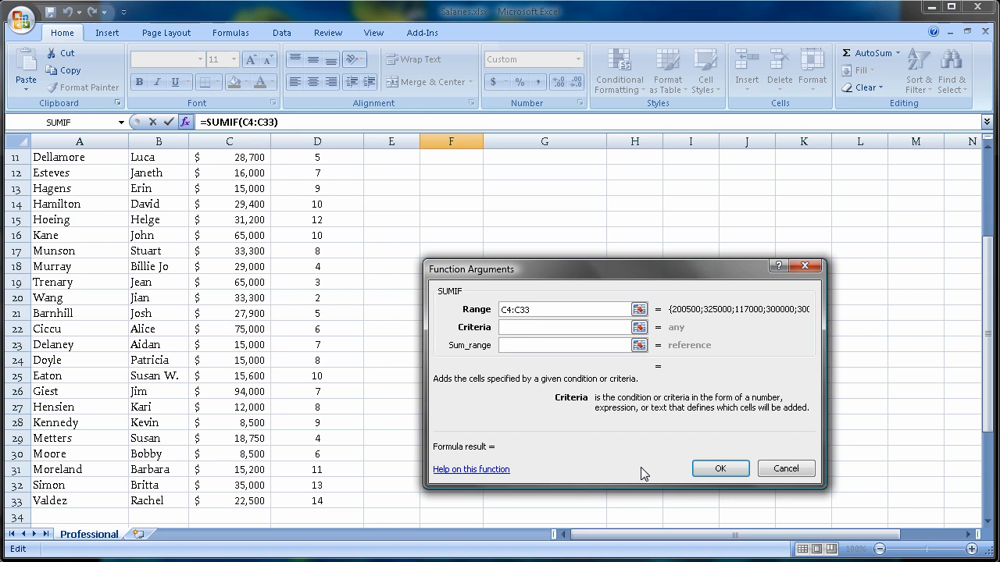
pyautogui.moveTo(986, 264); pyautogui.dragTo(986, 261)
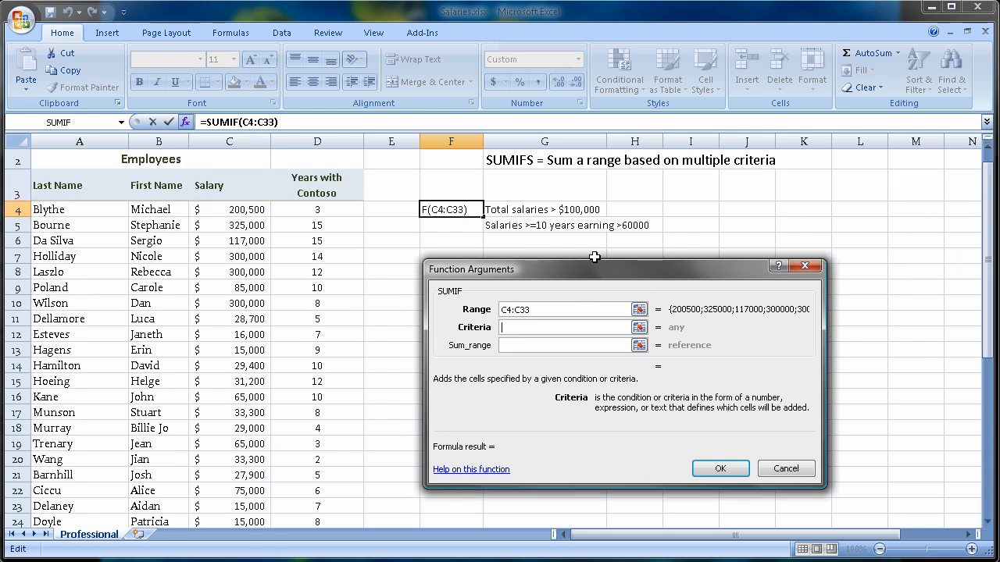
pyautogui.write('>100000')
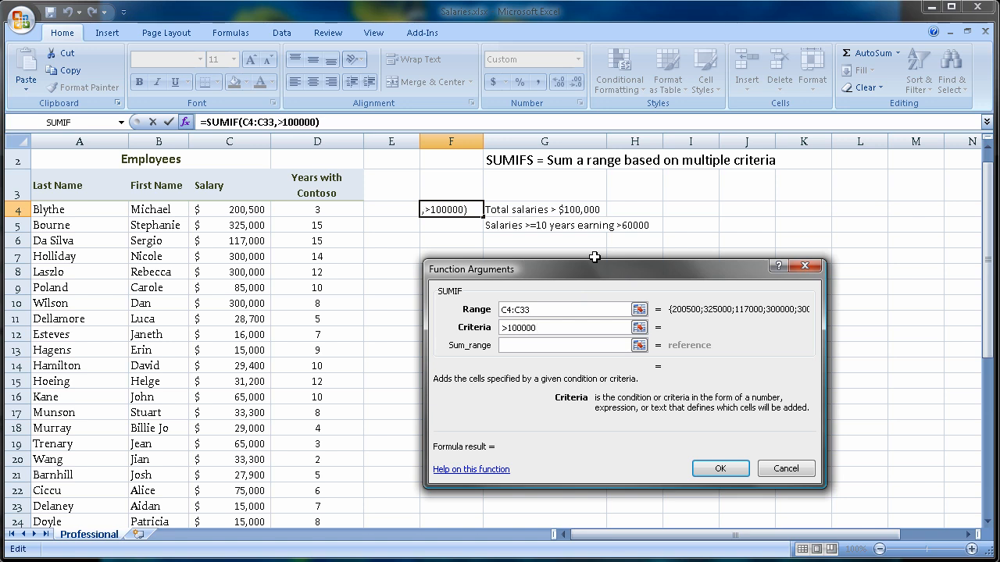
# - Set the sum range to C4:C33 and confirm the SUMIF formula
pyautogui.click(546, 346)
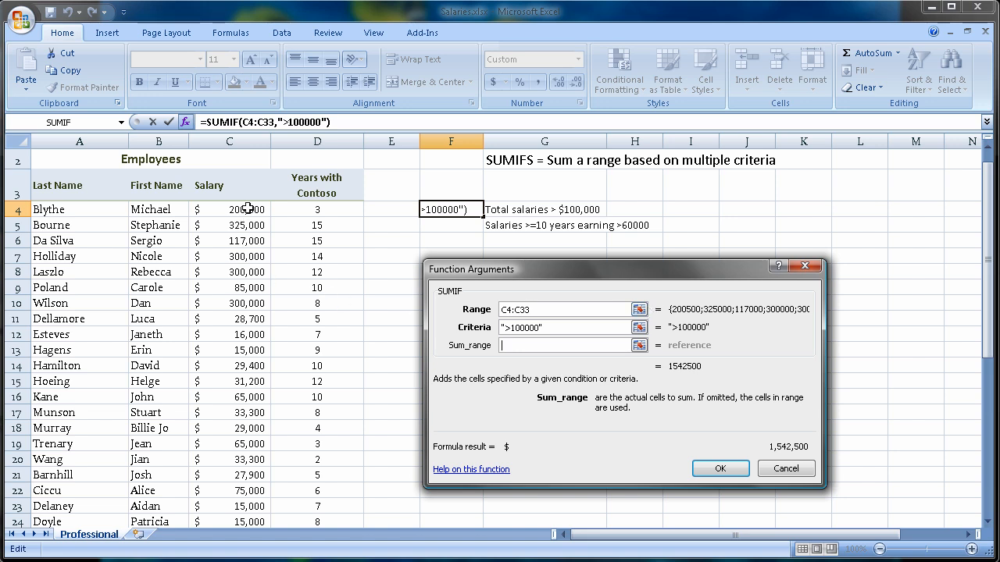
pyautogui.moveTo(248, 209); pyautogui.dragTo(236, 522)
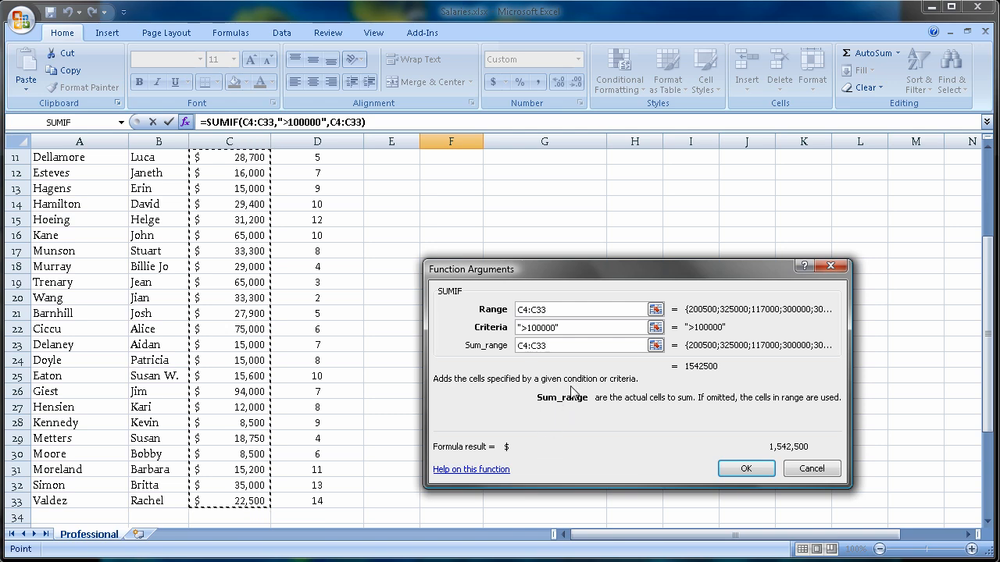
pyautogui.click(746, 470)
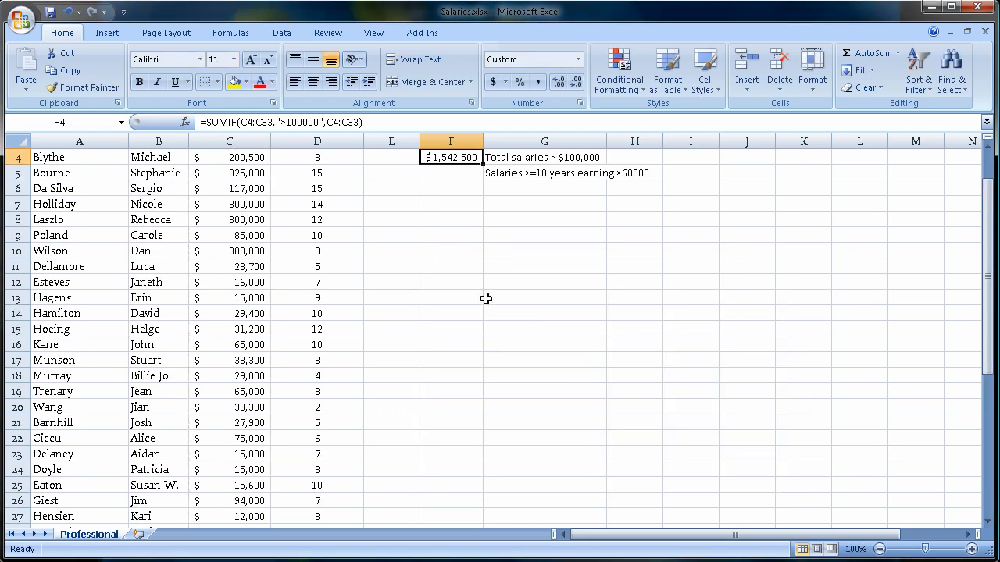
# - Select cell F5 and insert the SUMIFS function by searching the function list for sumifs
pyautogui.scroll(1, 485, 299)
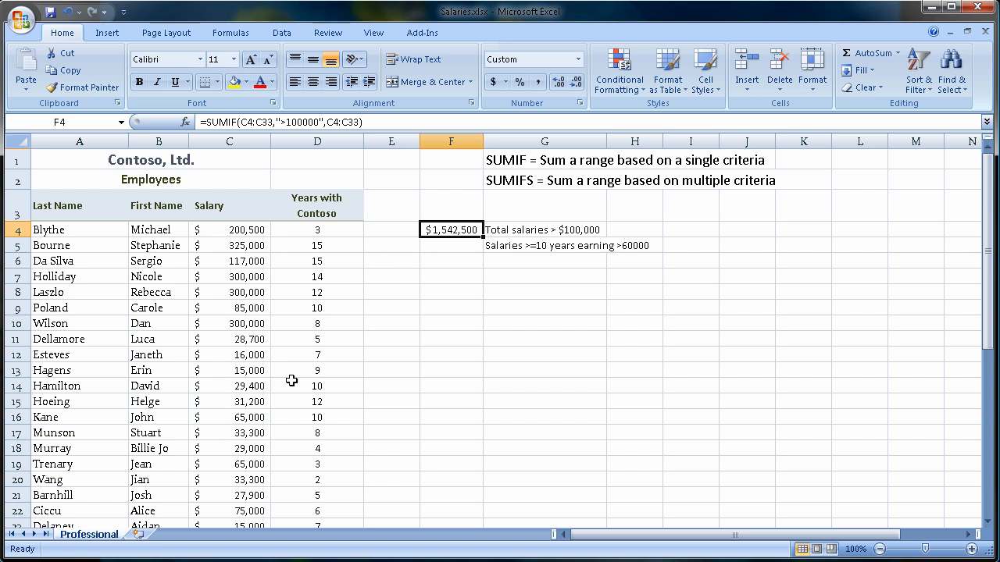
pyautogui.click(476, 247)
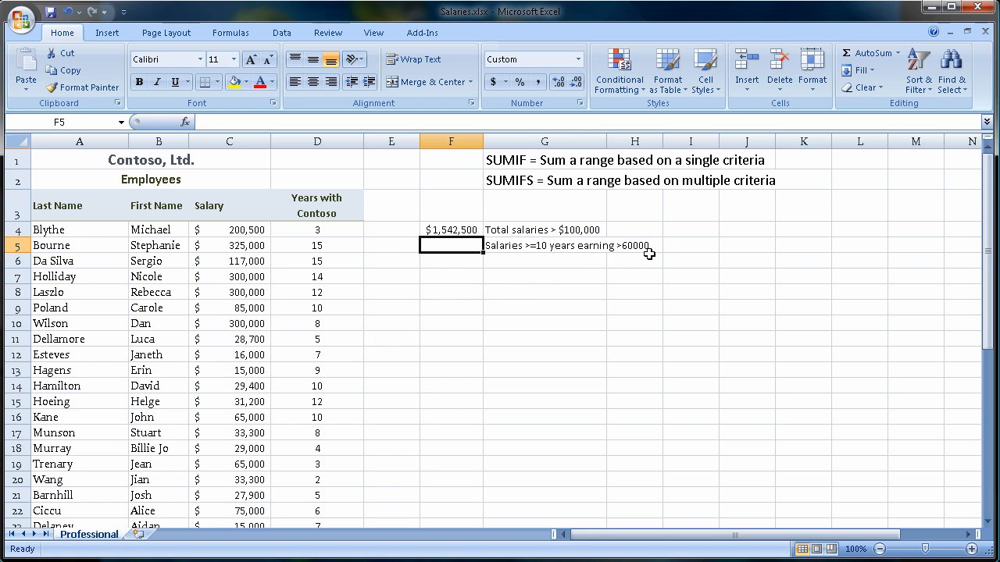
pyautogui.click(897, 53)
pyautogui.click(891, 160)
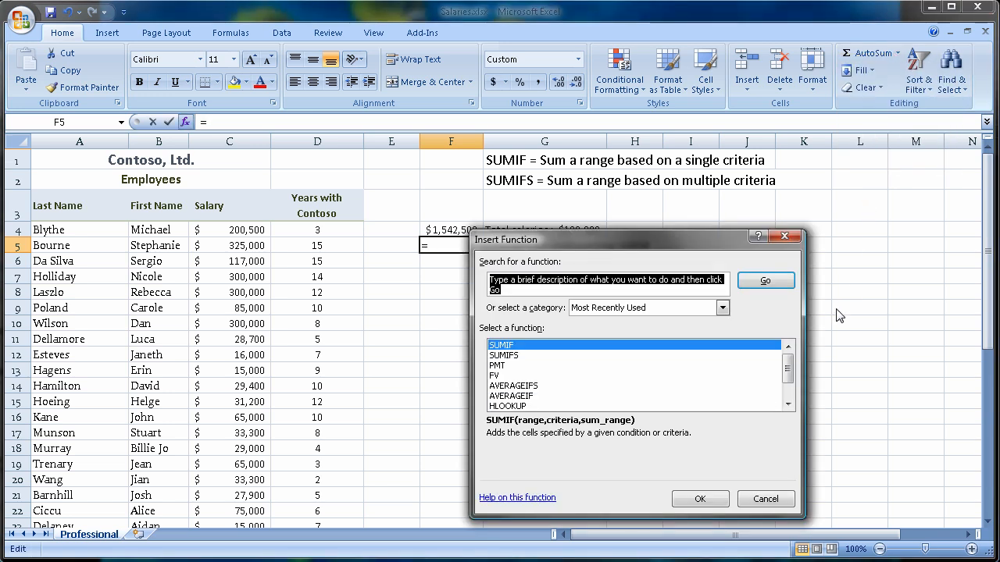
pyautogui.write('sumifs')
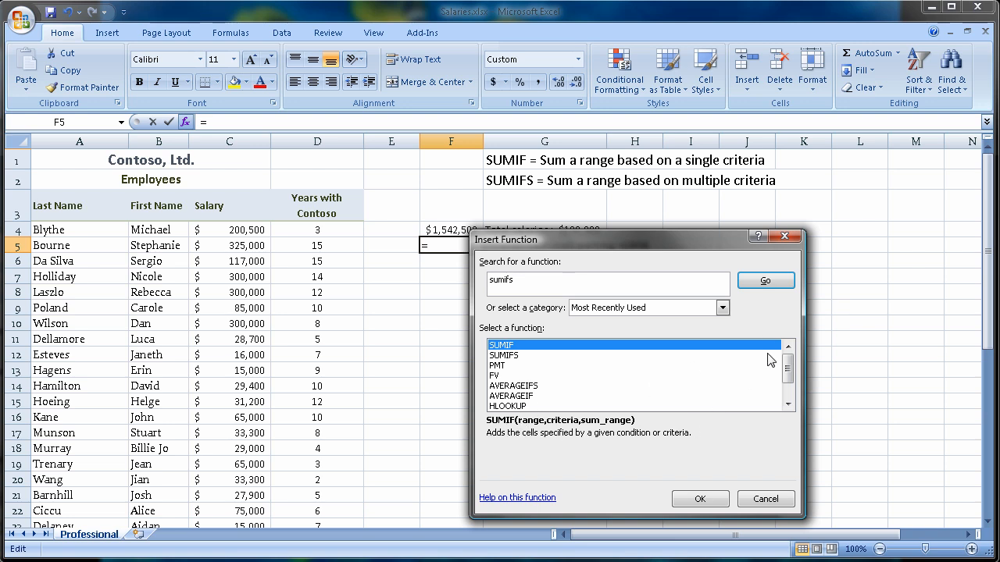
pyautogui.click(786, 285)
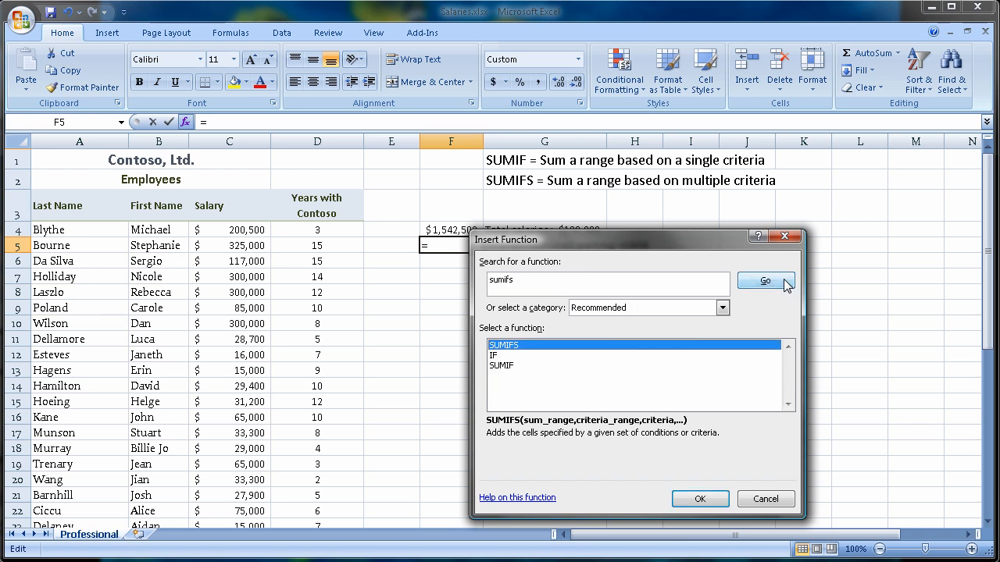
pyautogui.doubleClick(507, 348)
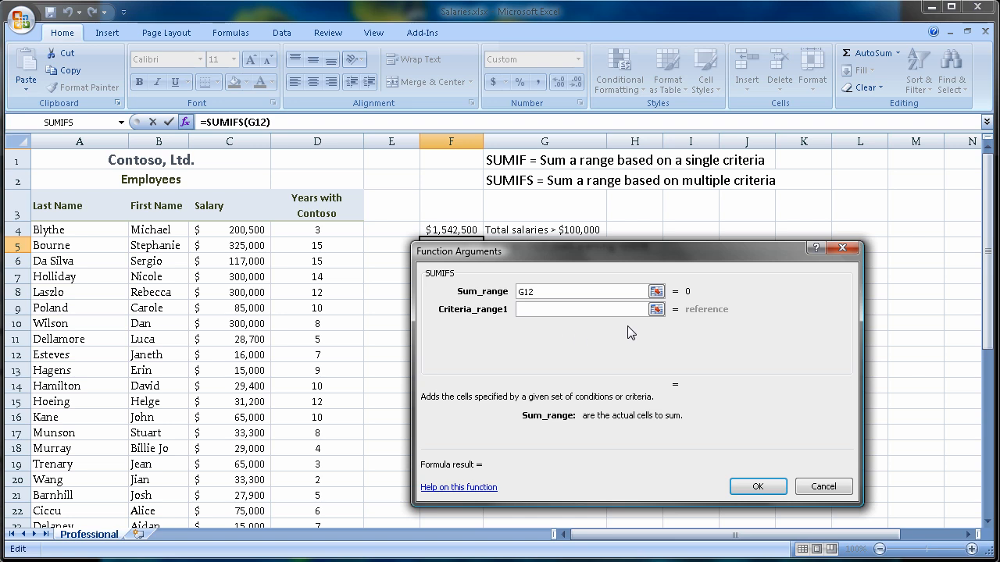
# - Set the SUMIFS sum range to C4:C33 and the first criteria range to the years column D4:D33
pyautogui.moveTo(558, 262); pyautogui.dragTo(577, 278)
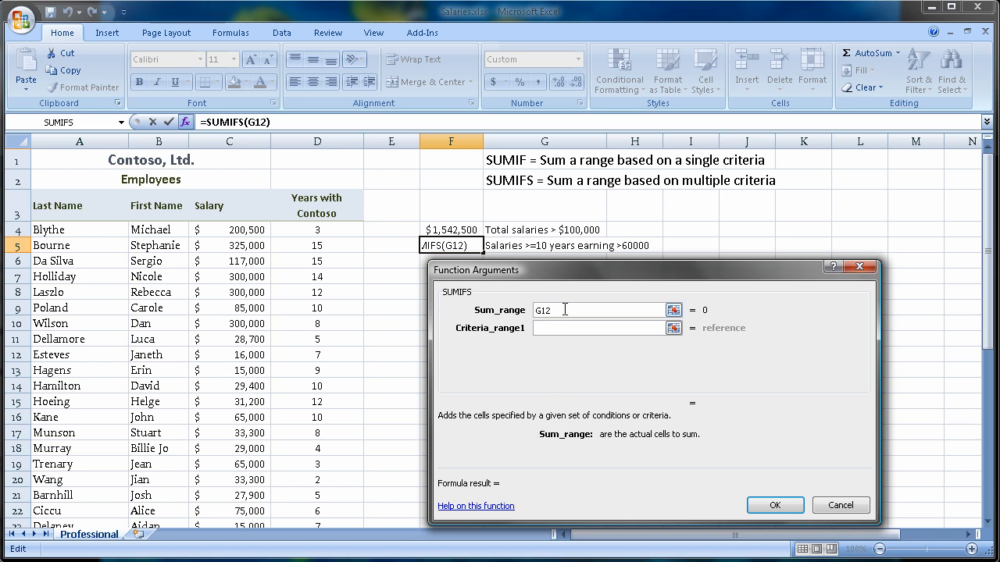
pyautogui.press('BackSpace')
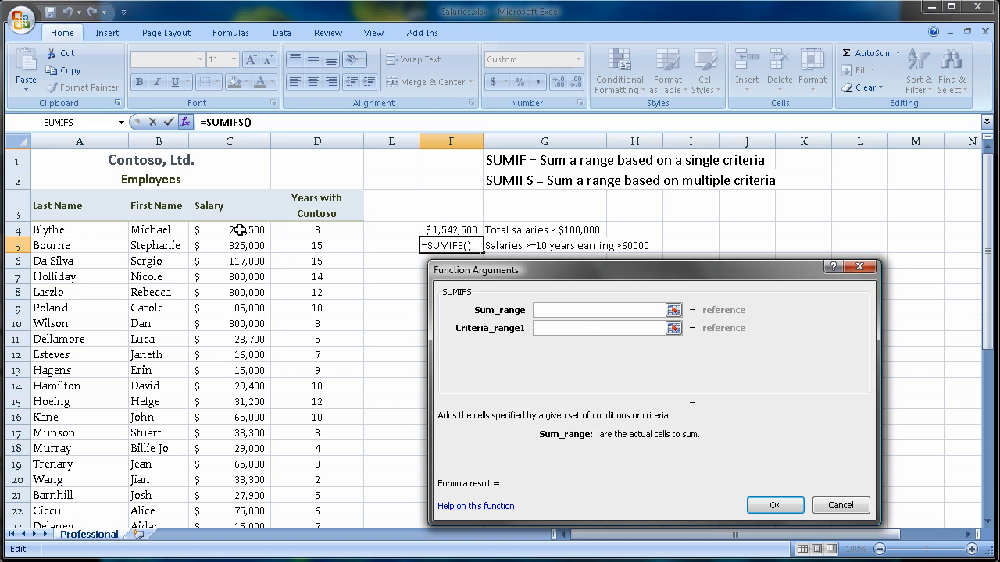
pyautogui.moveTo(239, 229); pyautogui.dragTo(240, 489)
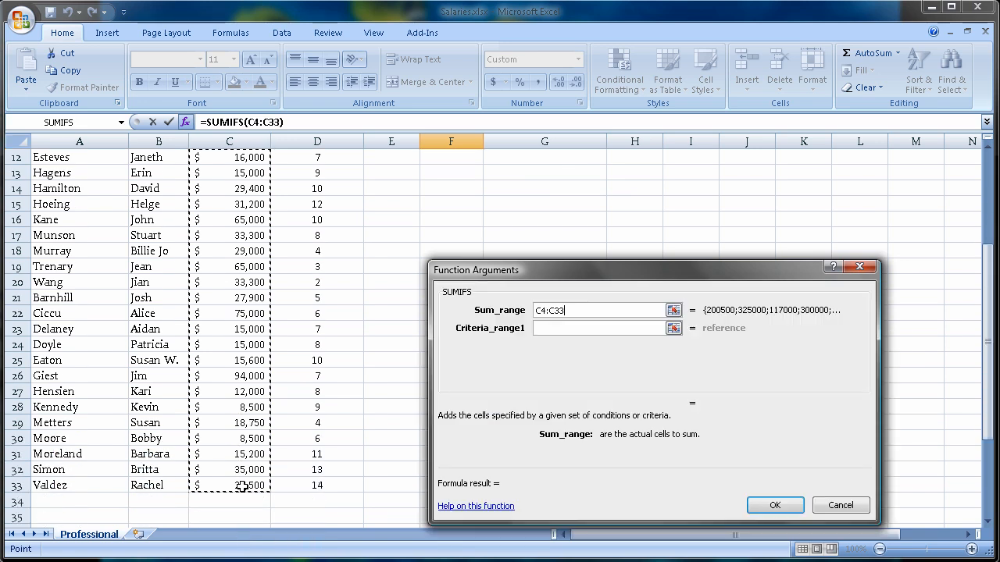
pyautogui.click(596, 328)
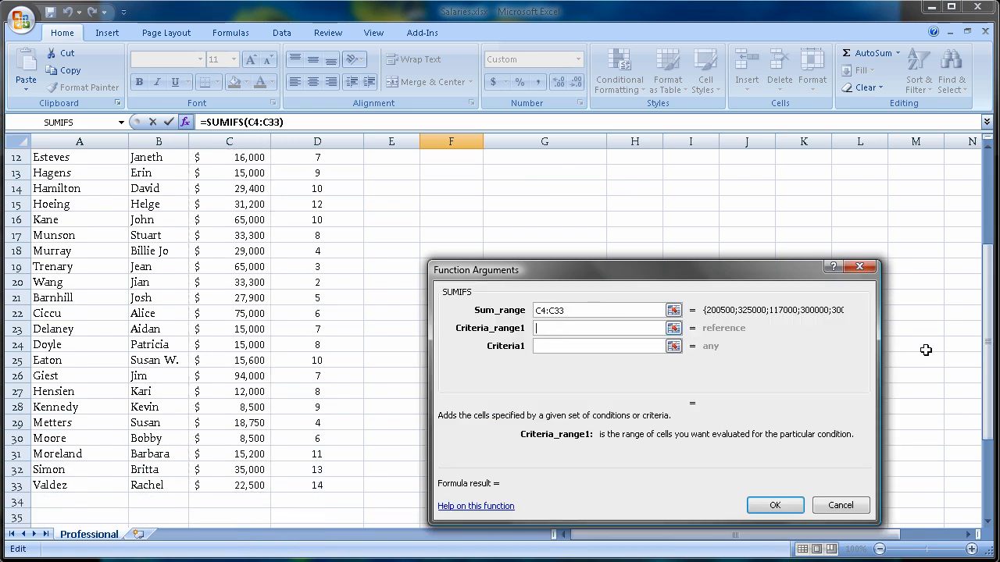
pyautogui.scroll(3, 967, 339)
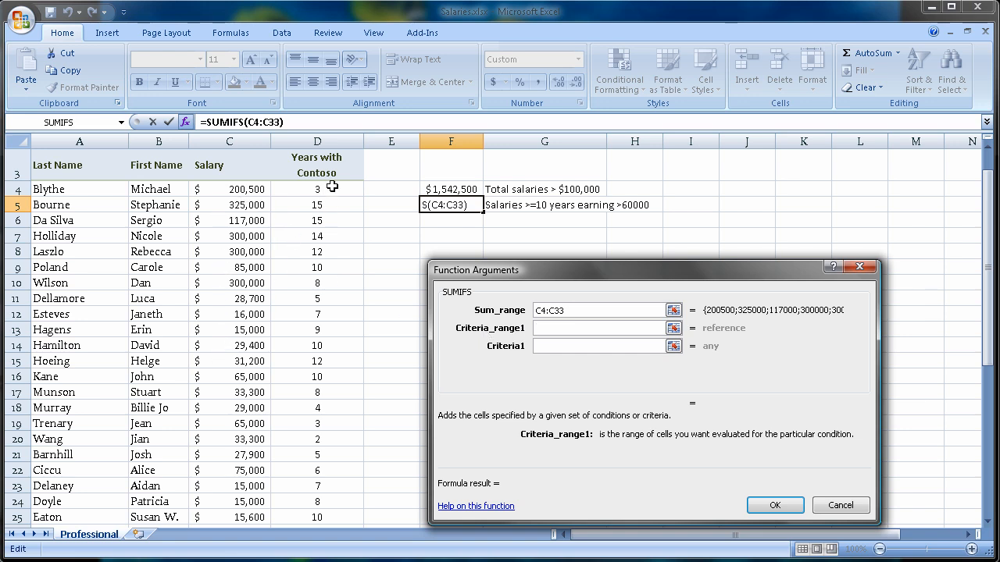
pyautogui.moveTo(341, 192); pyautogui.dragTo(328, 500)
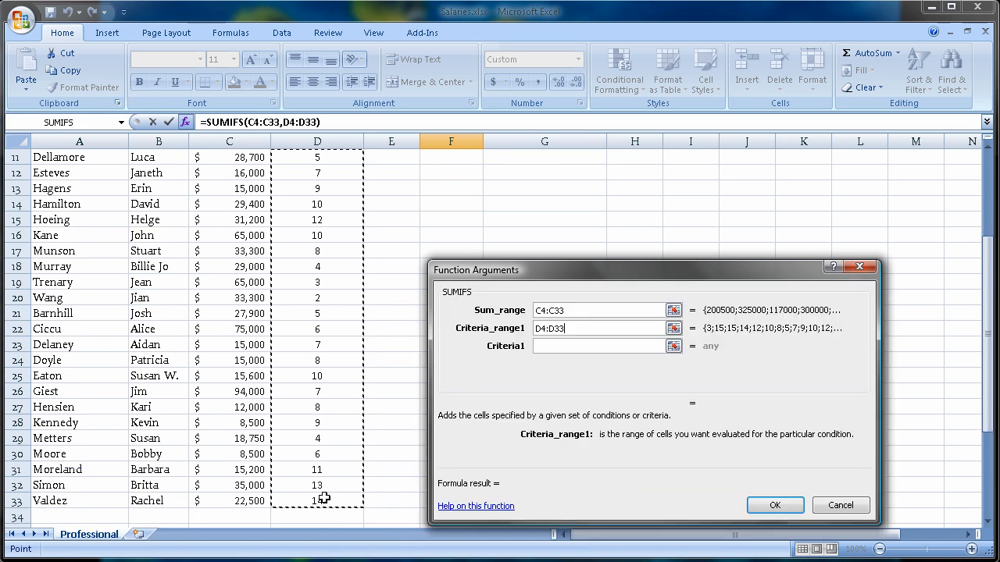
# - Set the first criteria to >=10 and the second criteria range to the salaries C4:C33
pyautogui.click(551, 346)
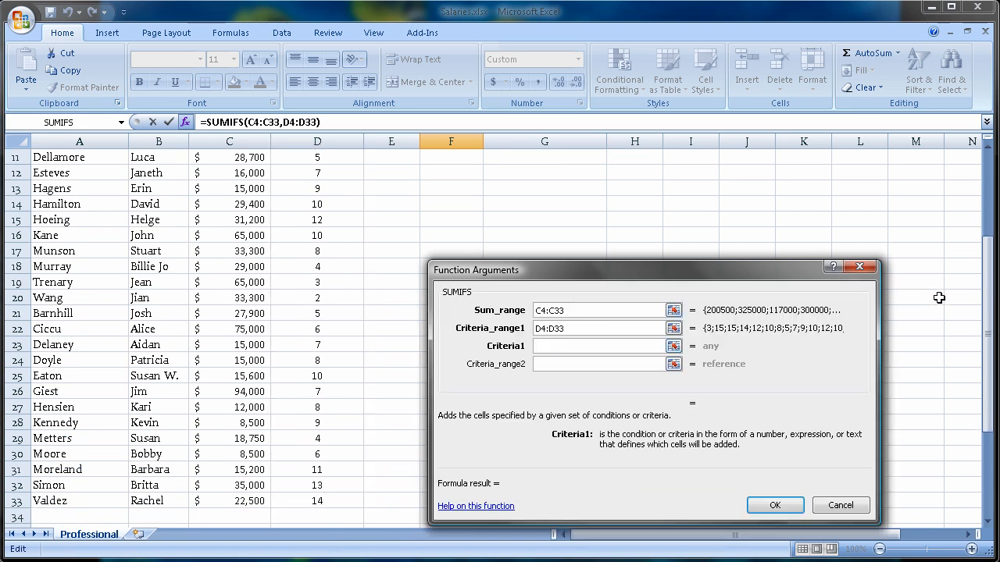
pyautogui.scroll(3, 938, 297)
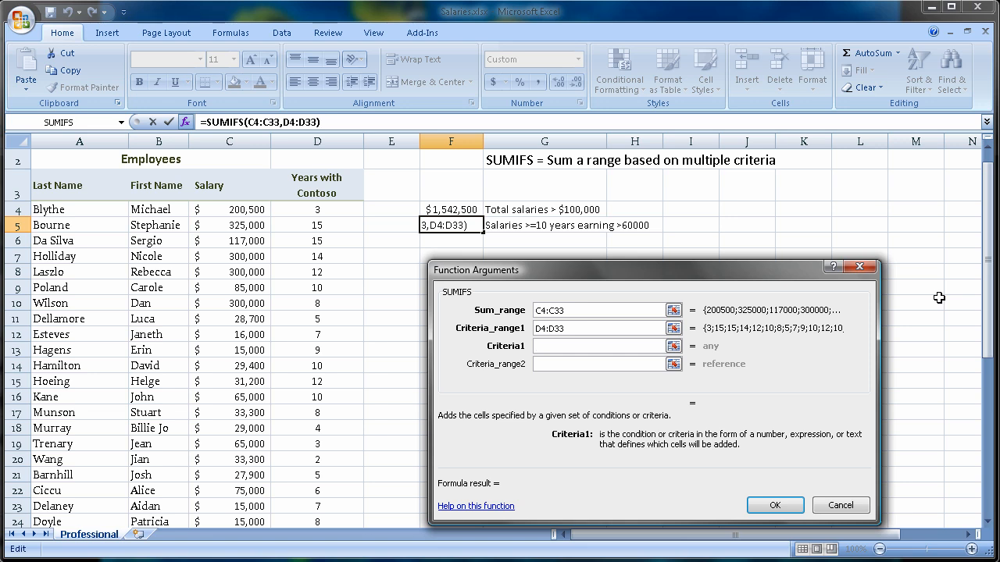
pyautogui.write('>=10')
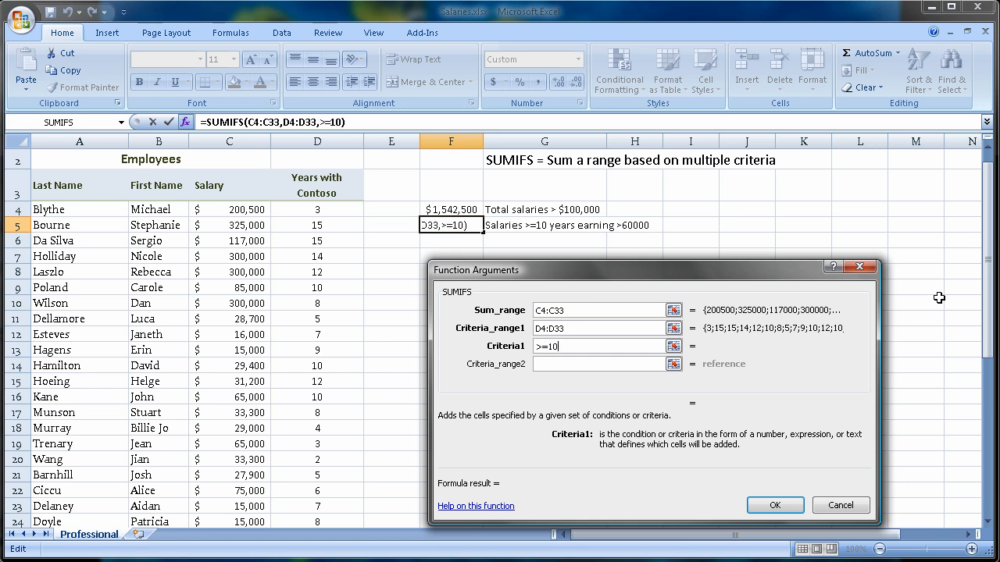
pyautogui.click(593, 364)
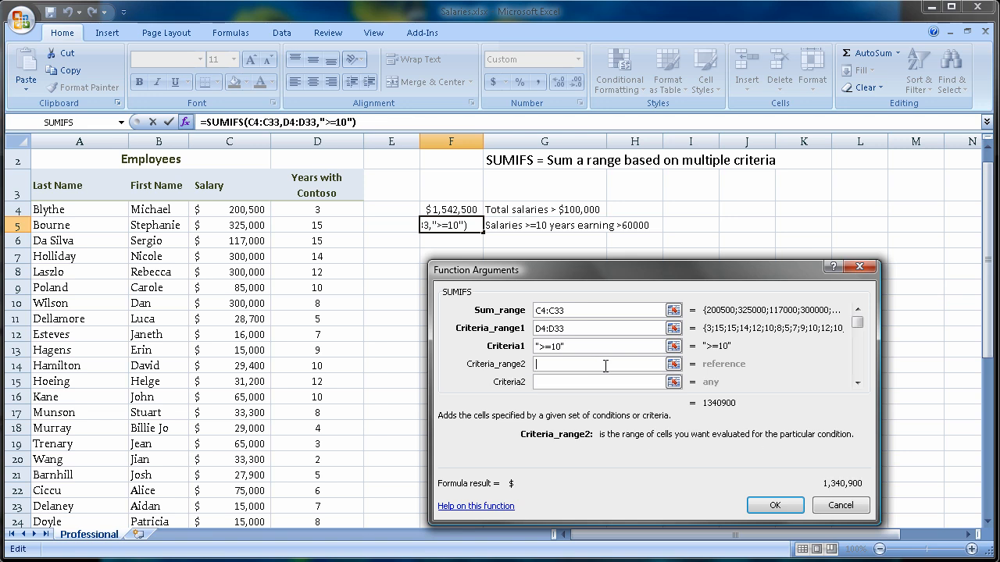
pyautogui.click(223, 209)
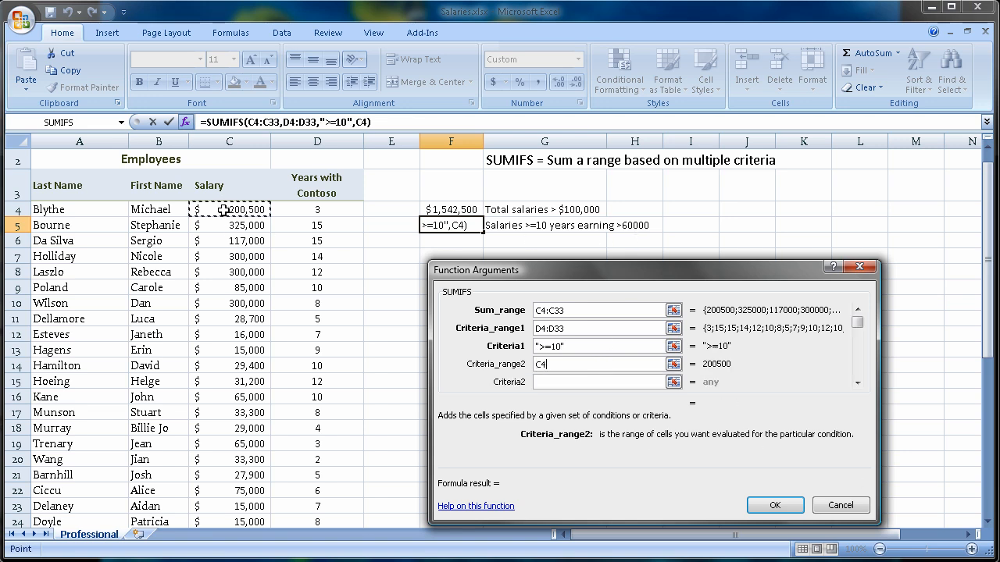
pyautogui.moveTo(224, 209); pyautogui.dragTo(245, 488)
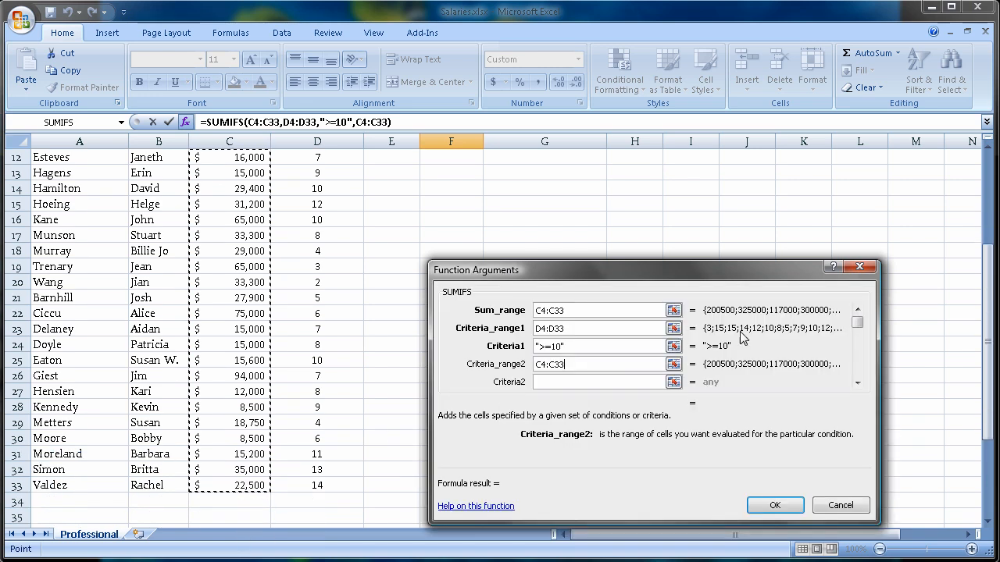
pyautogui.scroll(3, 960, 357)
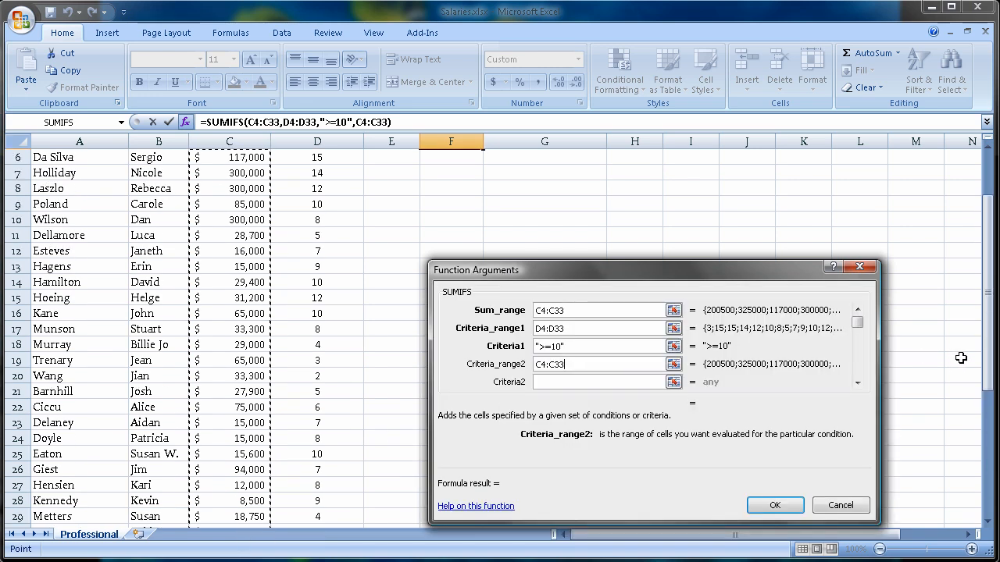
# - Set the second criteria to >60000 and confirm the SUMIFS formula
pyautogui.click(584, 383)
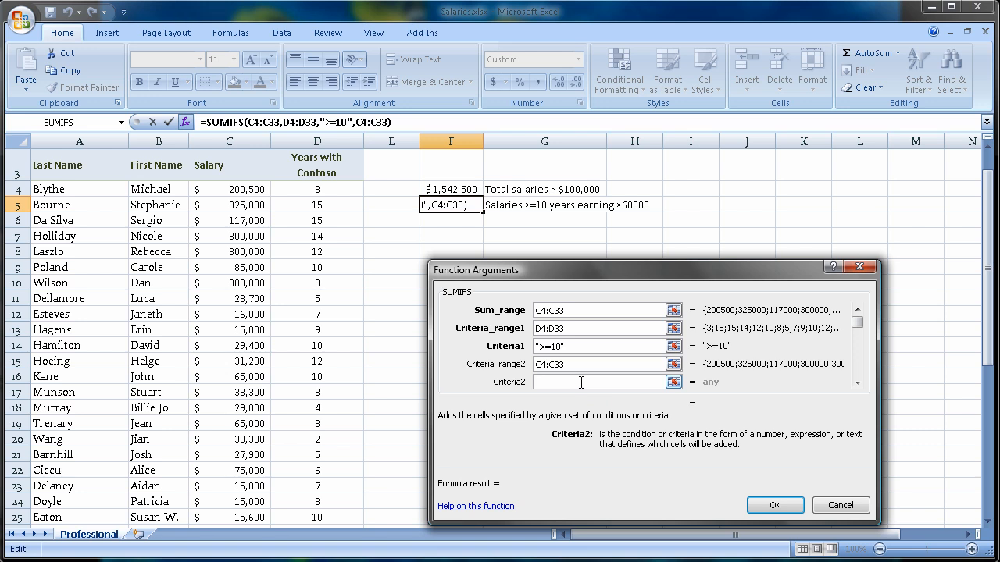
pyautogui.write('>60000')
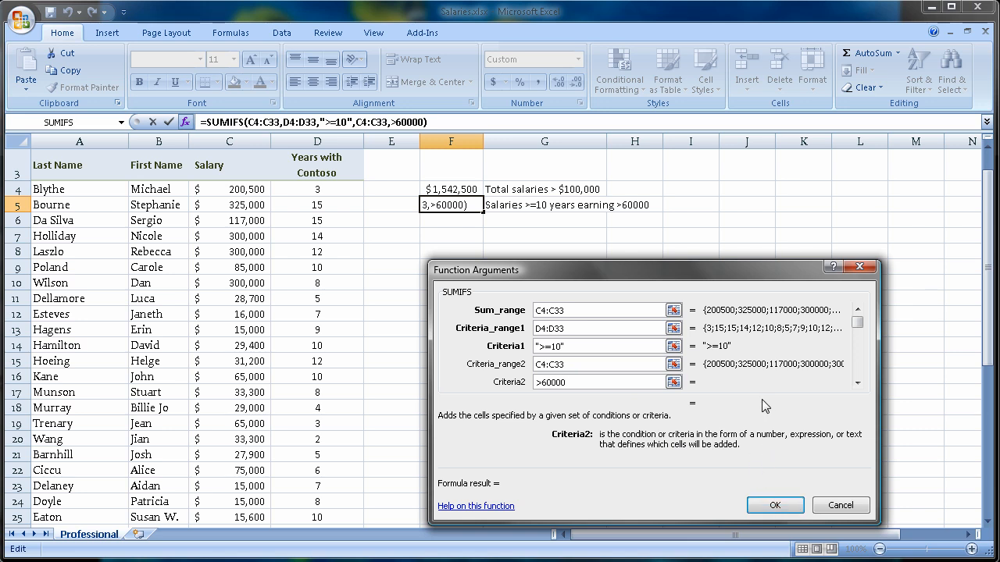
pyautogui.press('Tab')
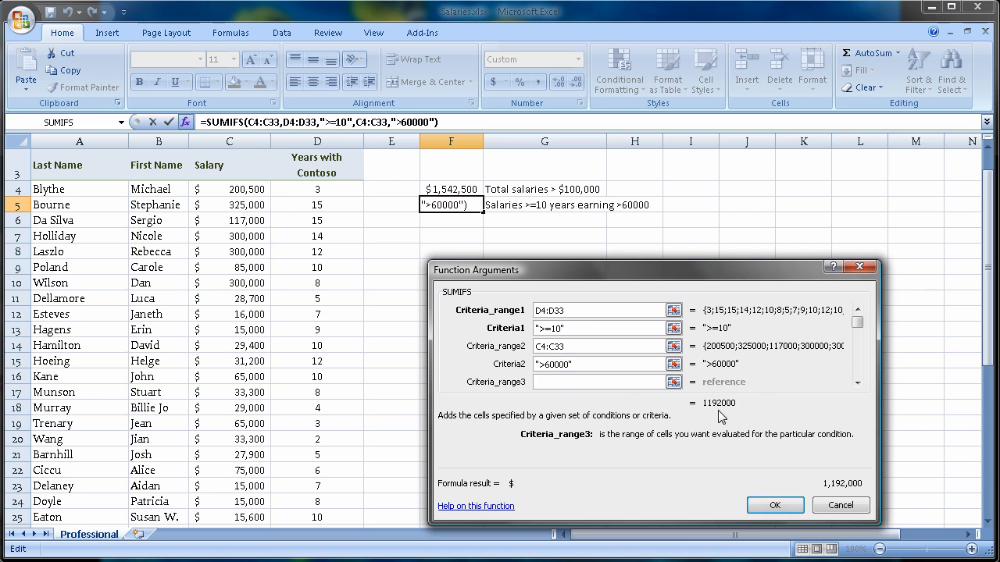
pyautogui.click(764, 509)
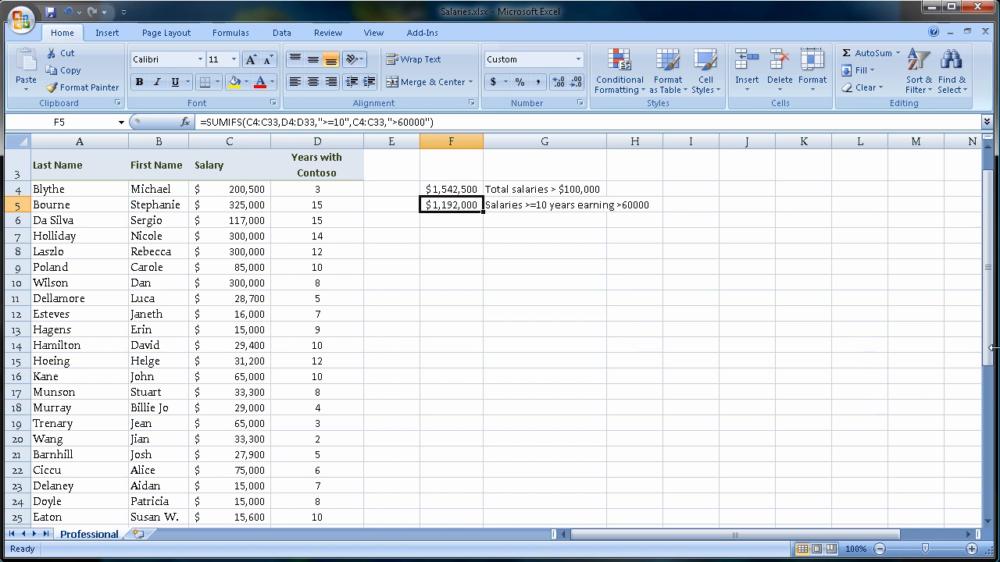
pyautogui.moveTo(991, 348); pyautogui.dragTo(991, 334)
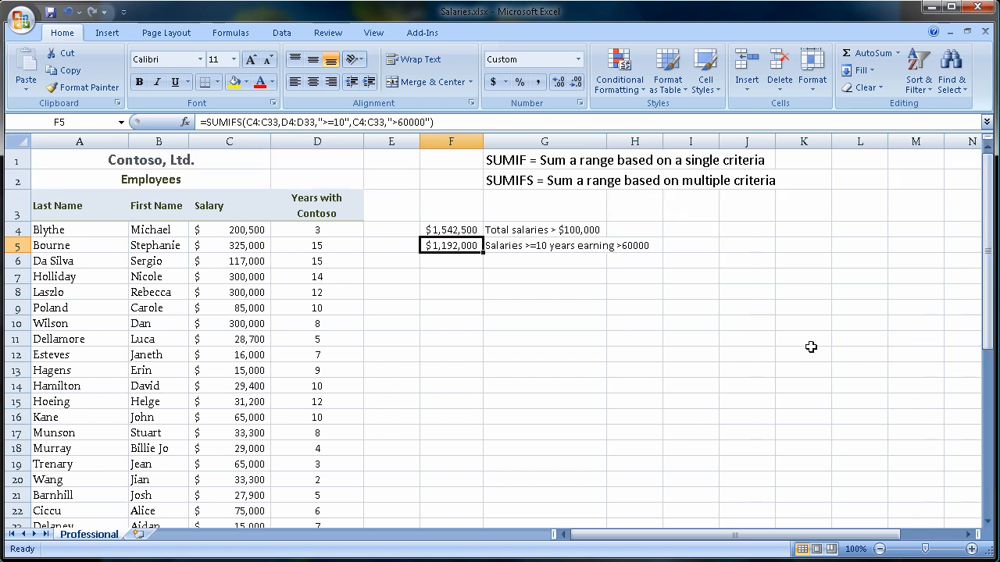